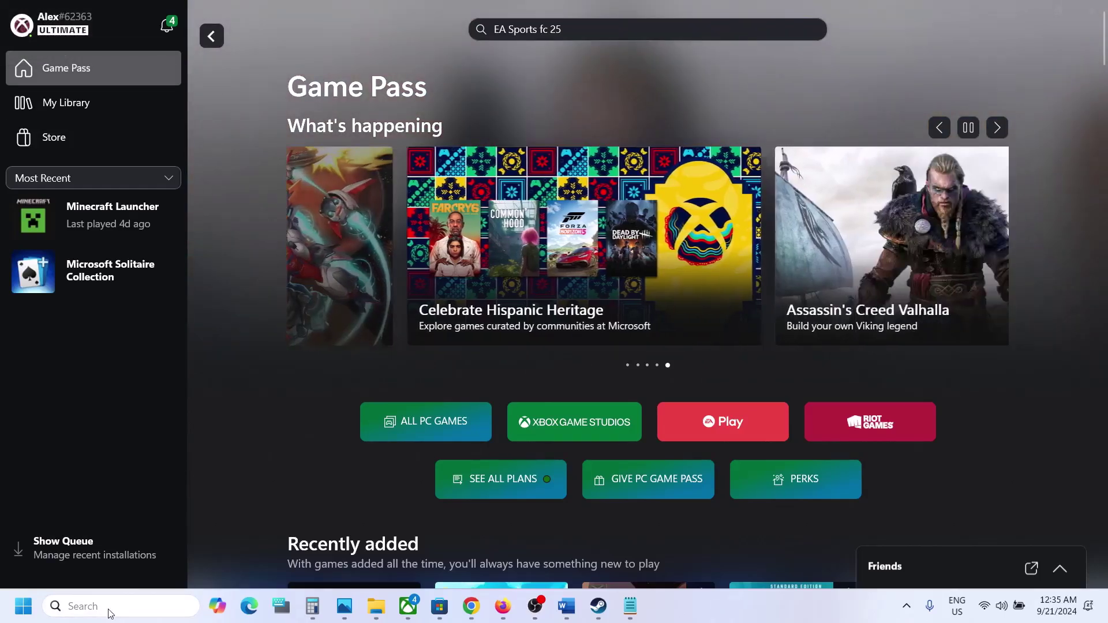
Search Windows for 'xbox' and launch the Xbox app on its Game Pass home page
left_click(111, 613)
type("xbox")
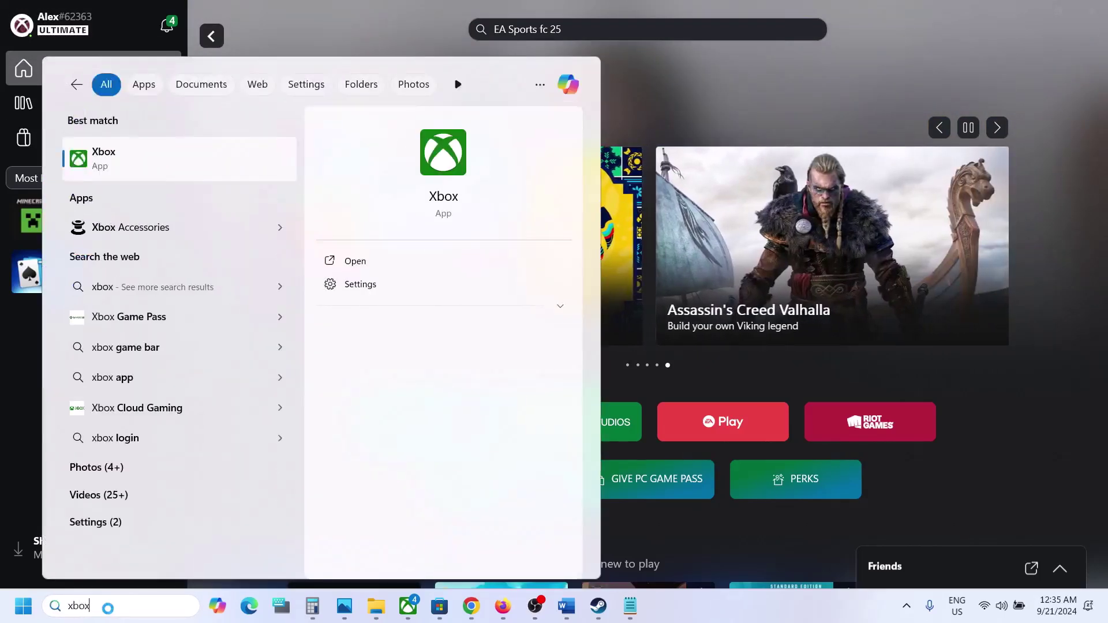
key("Return")
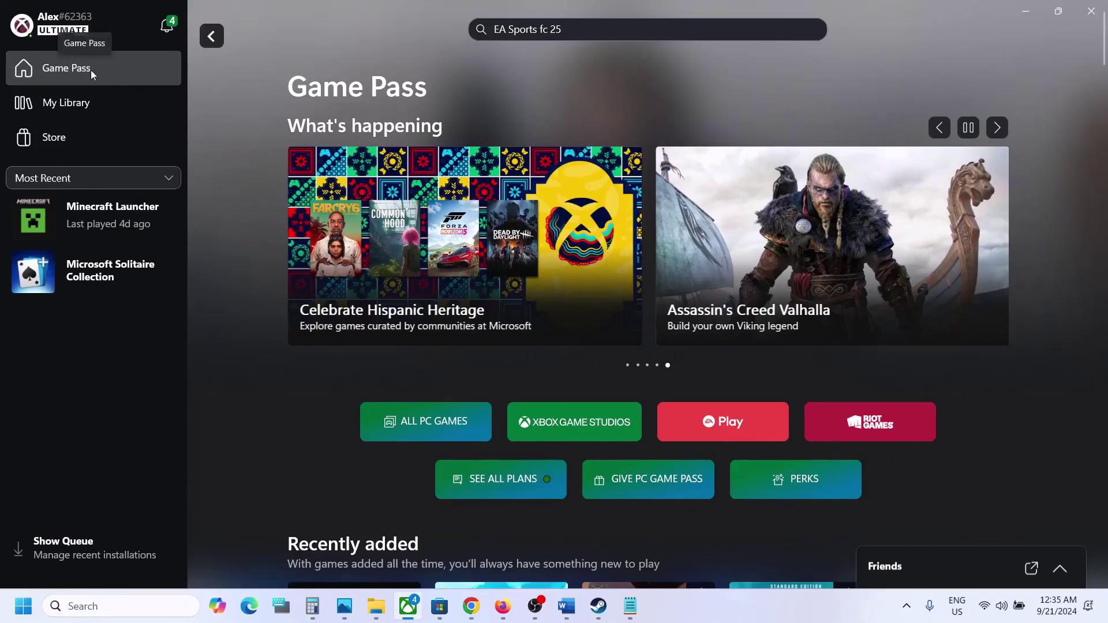
scroll(372, 195, "down", 1)
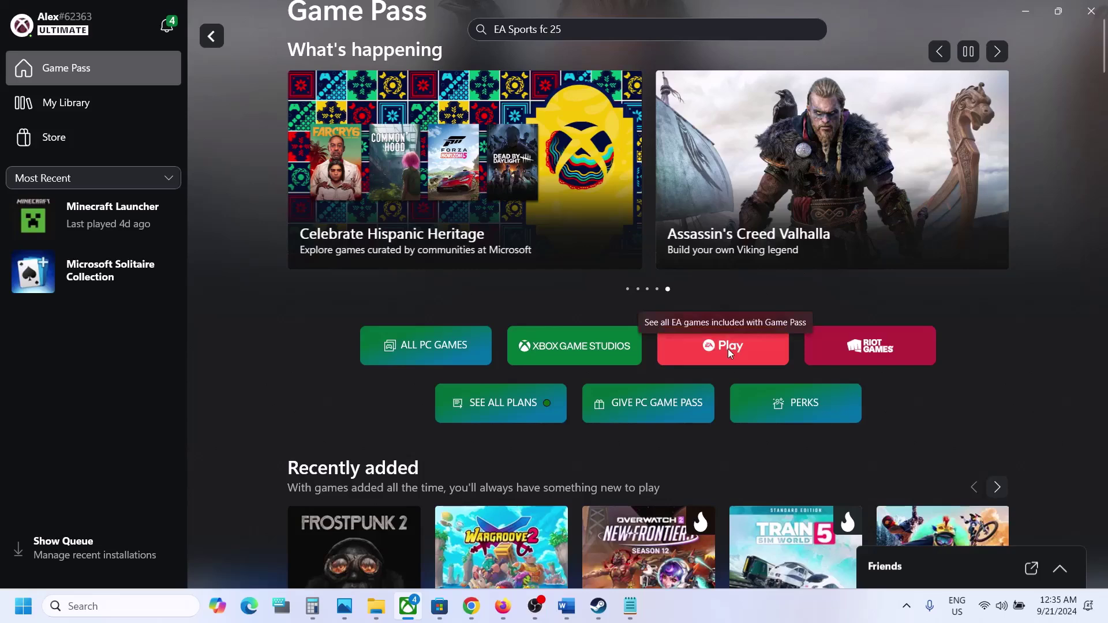
Browse the EA Play collection page, then return to the Game Pass home page
left_click(744, 357)
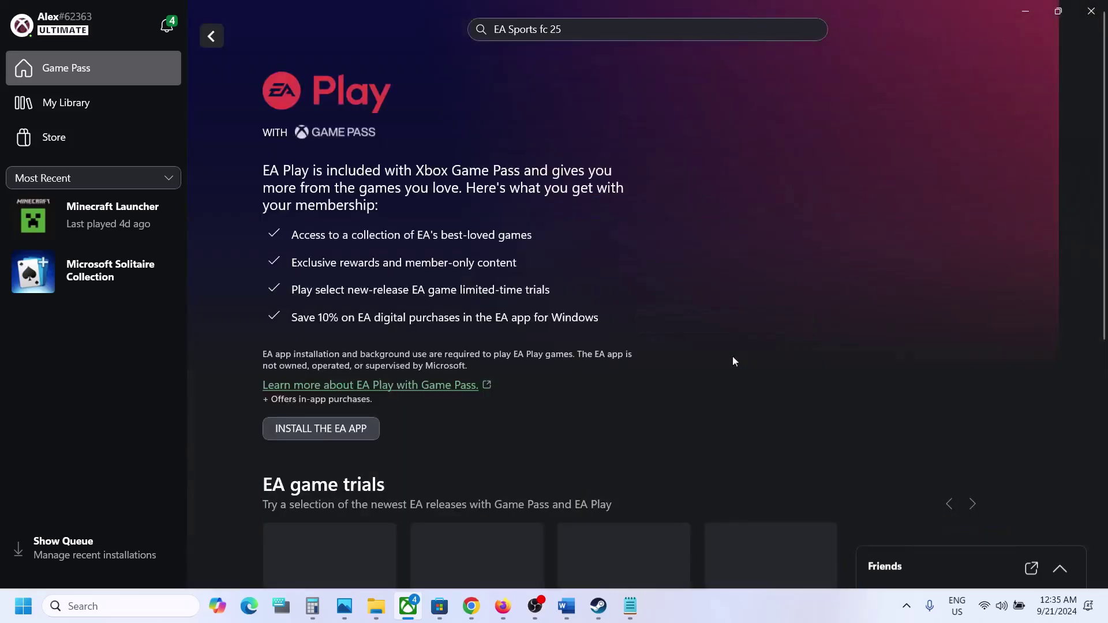
scroll(348, 334, "down", 2)
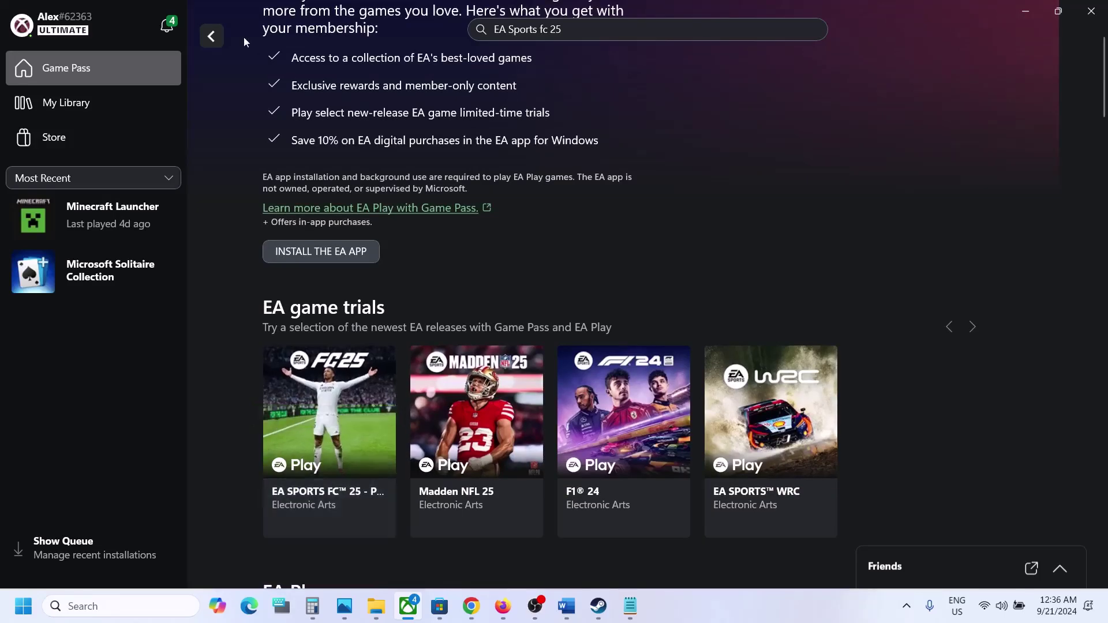
left_click(212, 37)
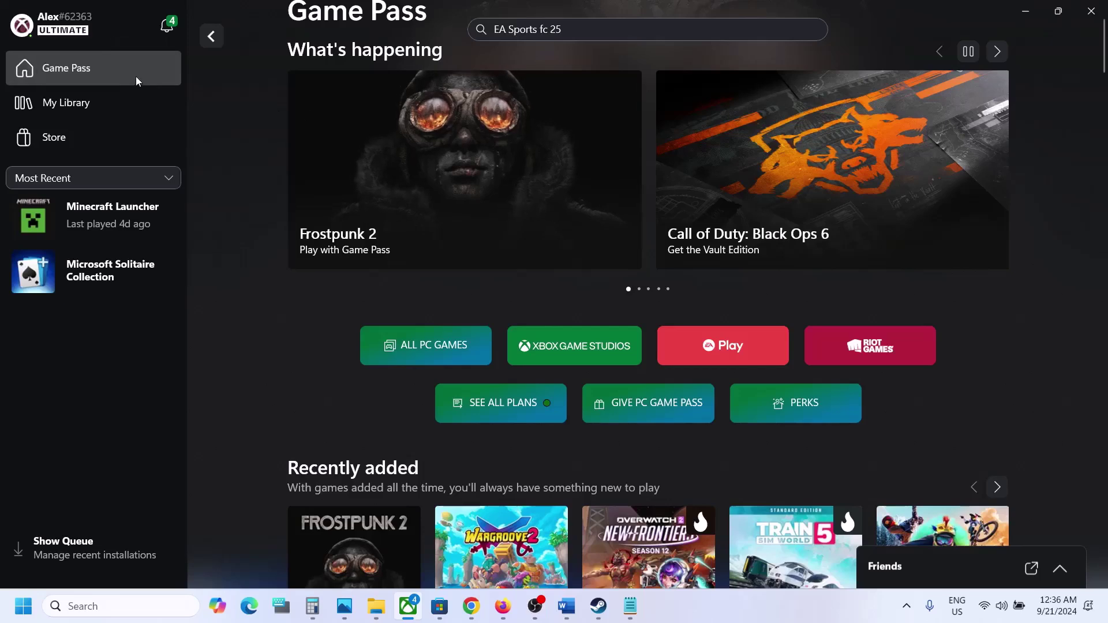
From all Game Pass plans, go to EA Play and open the EA SPORTS FC 25 trial
left_click(489, 412)
scroll(488, 412, "down", 10)
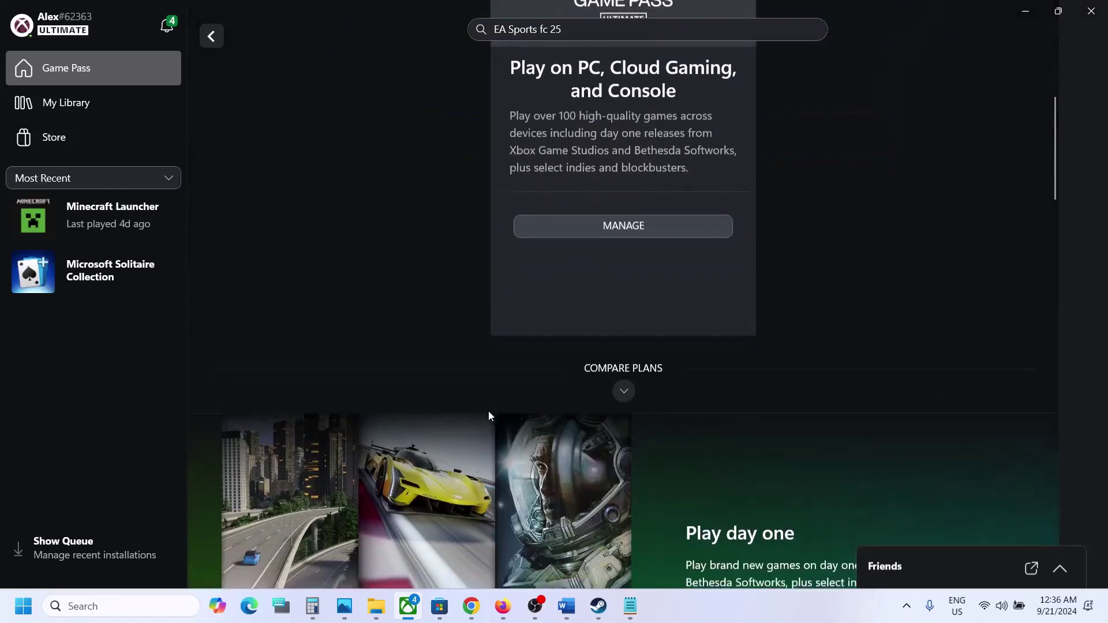
scroll(488, 411, "down", 15)
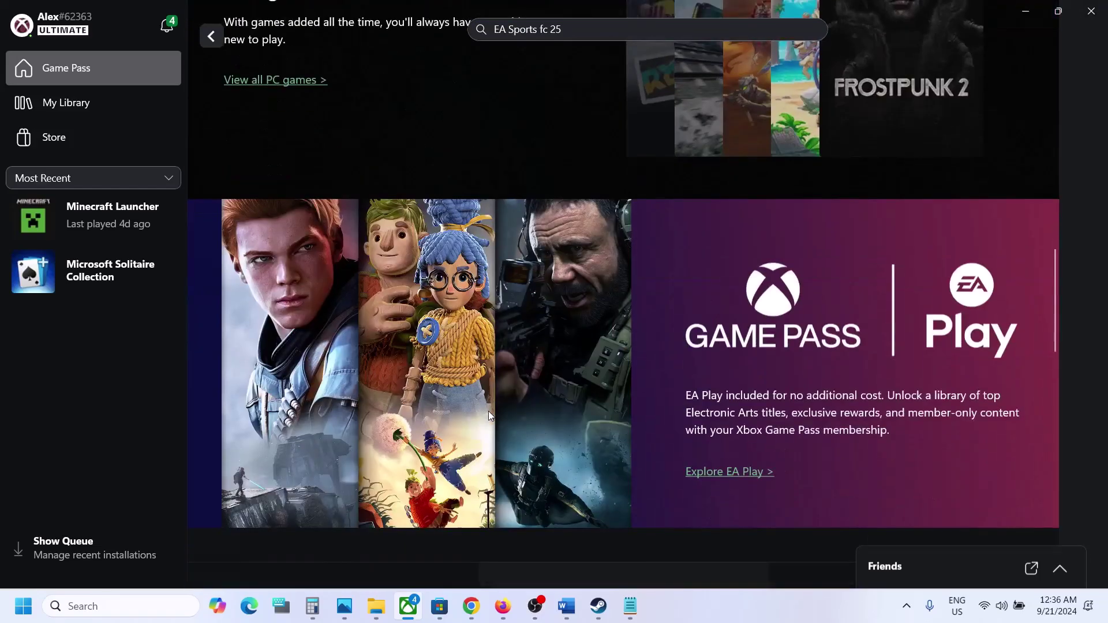
left_click(721, 470)
scroll(401, 413, "down", 2)
scroll(401, 413, "down", 2)
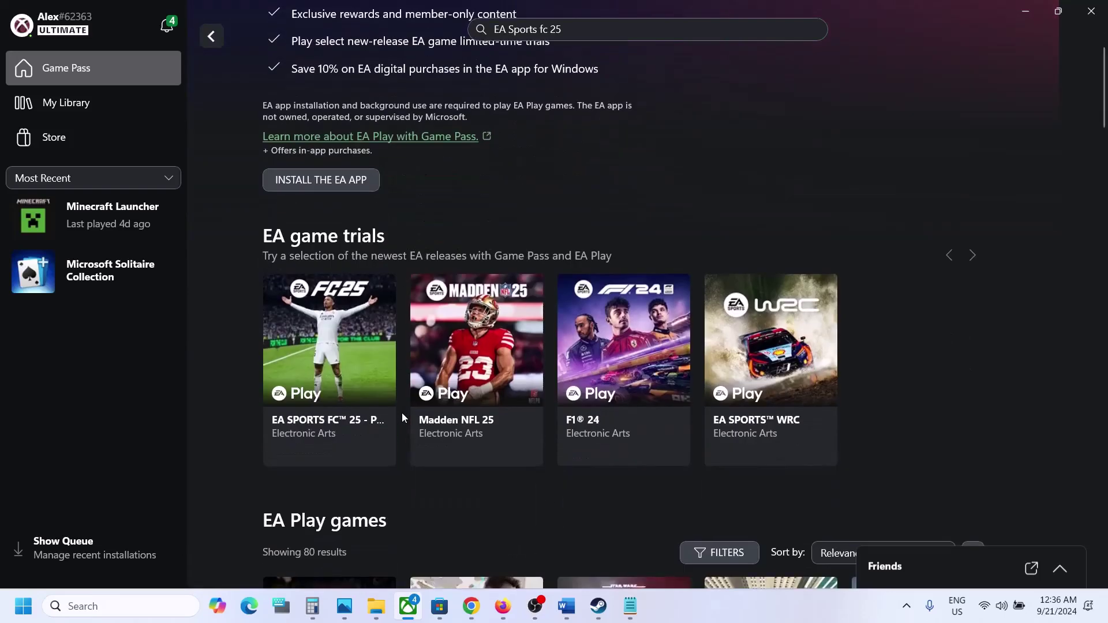
left_click(341, 383)
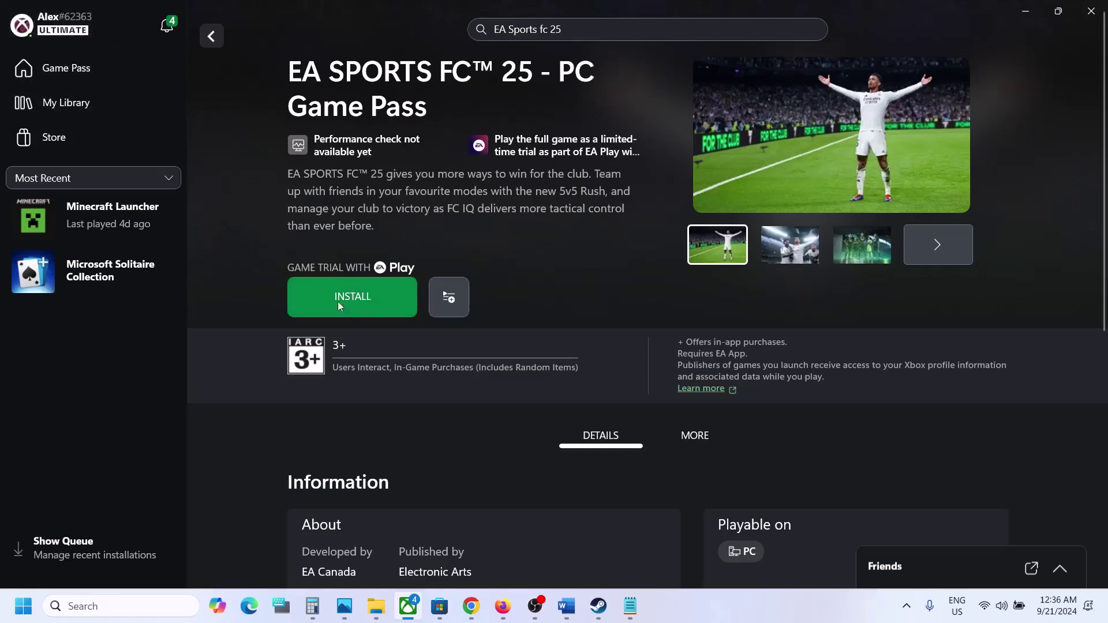
left_click(67, 35)
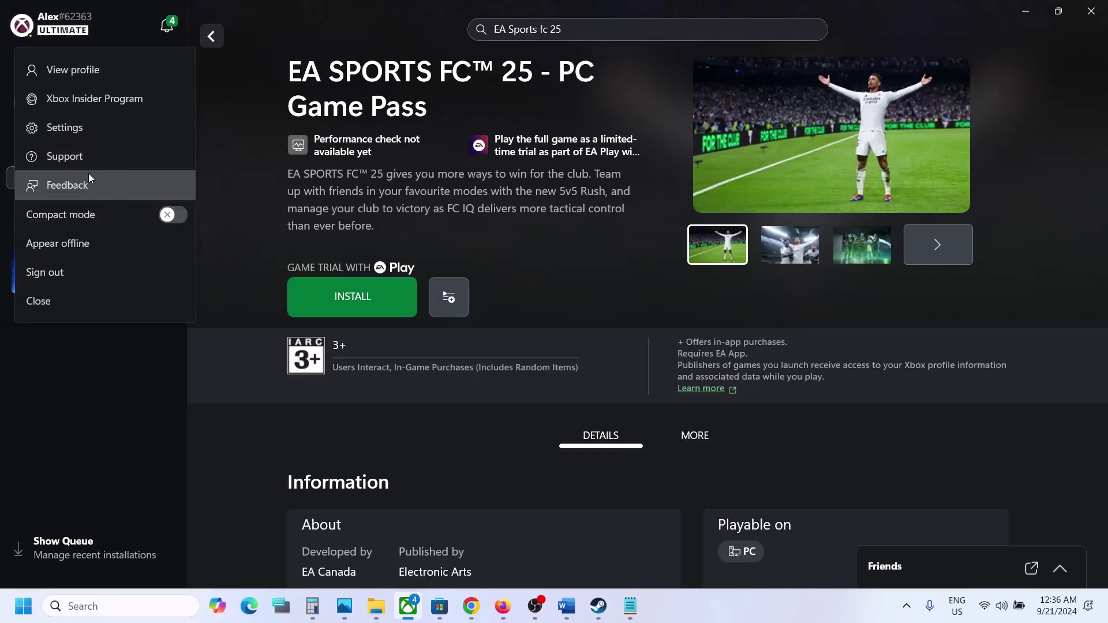
left_click(68, 134)
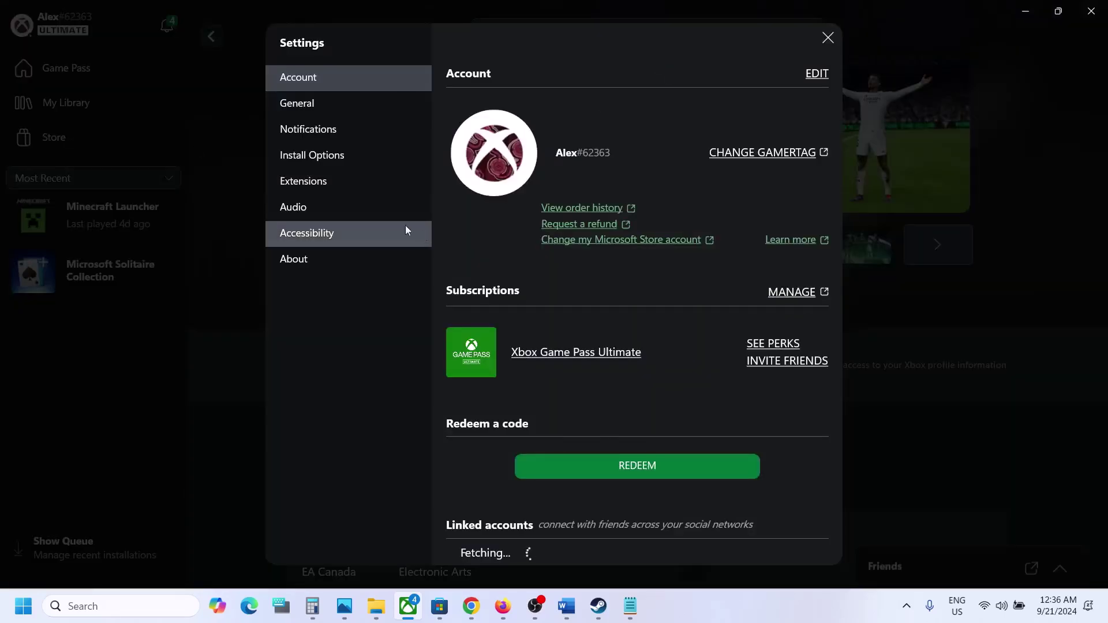
left_click(337, 186)
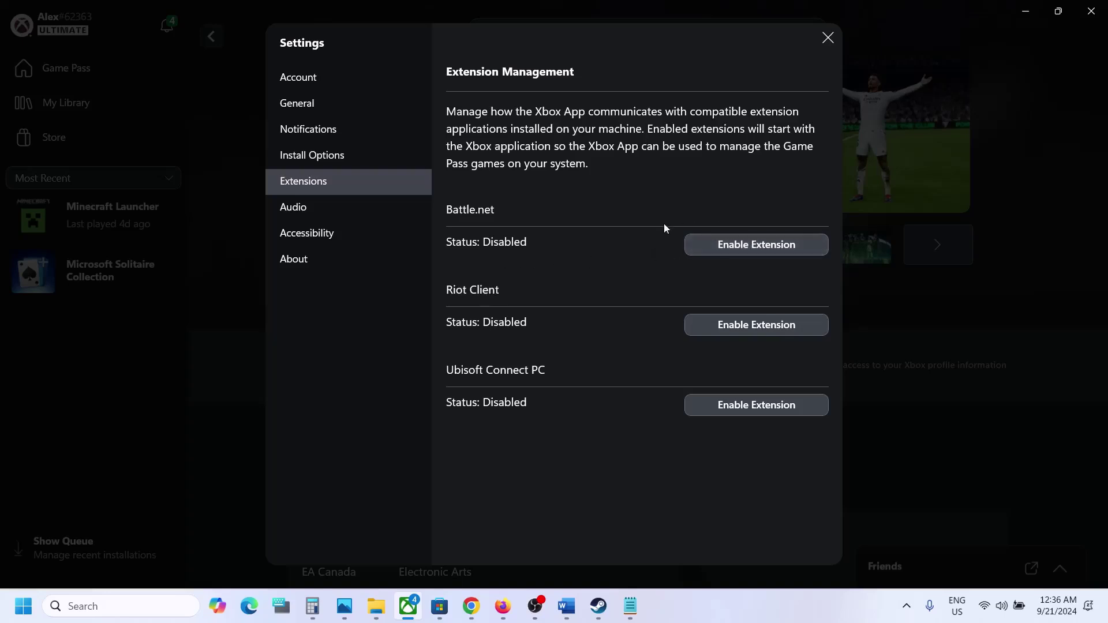
left_click(828, 38)
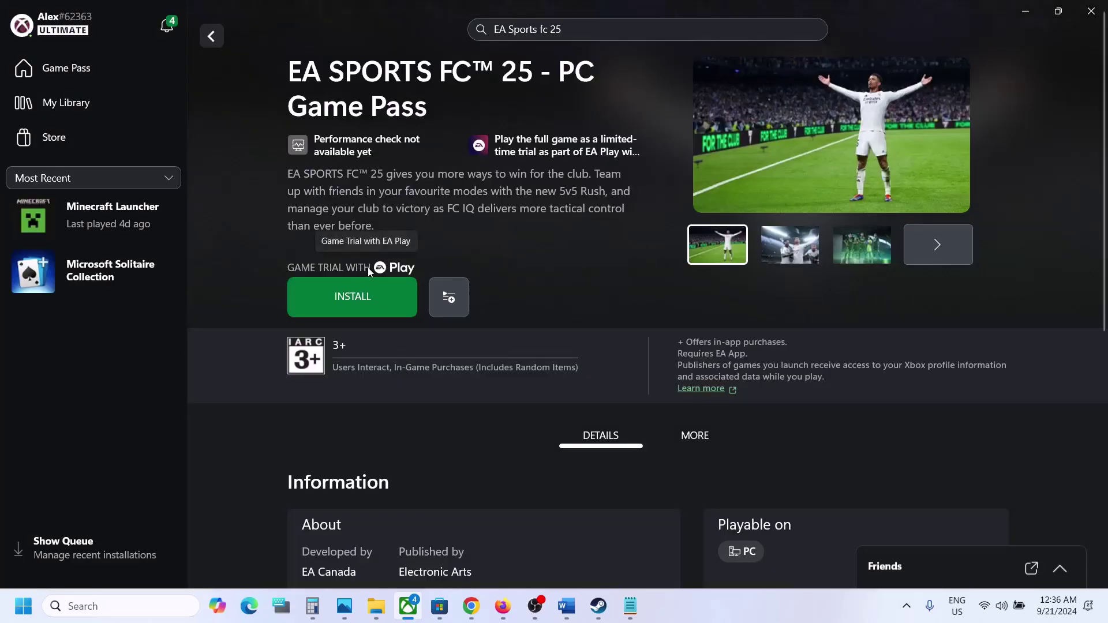
Start installing EA SPORTS FC 25 and run setup for the required EA app
left_click(368, 300)
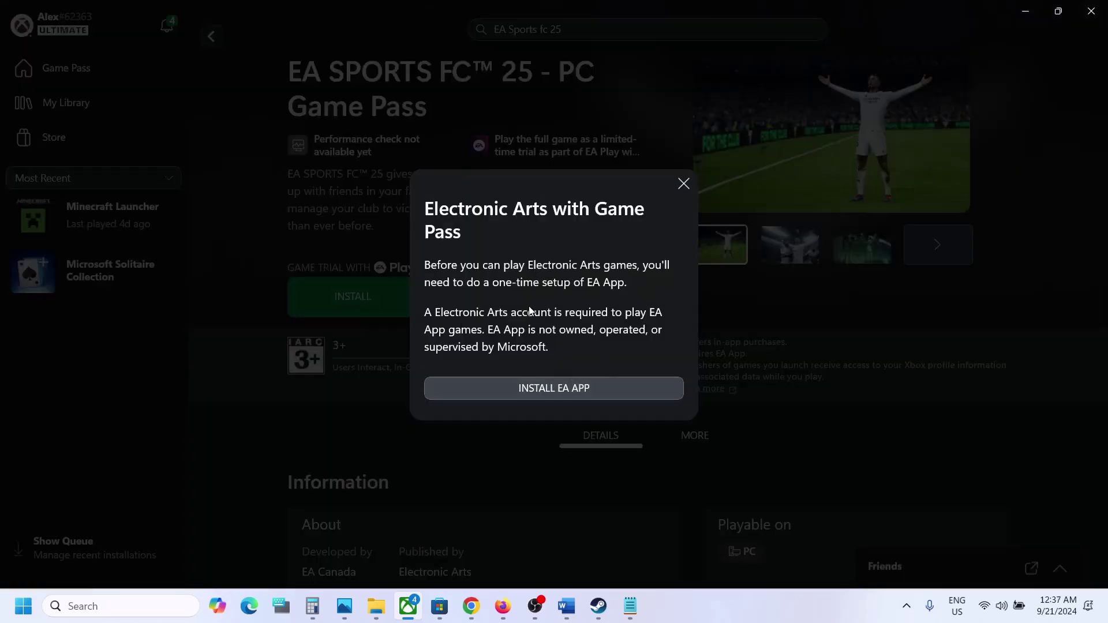
left_click(568, 382)
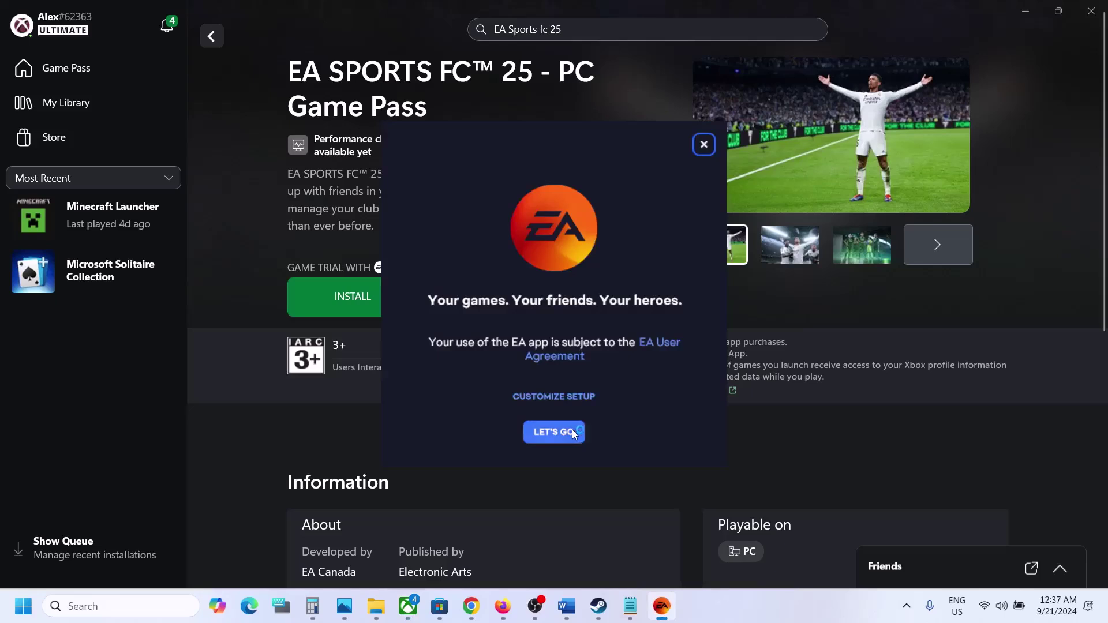
left_click(572, 430)
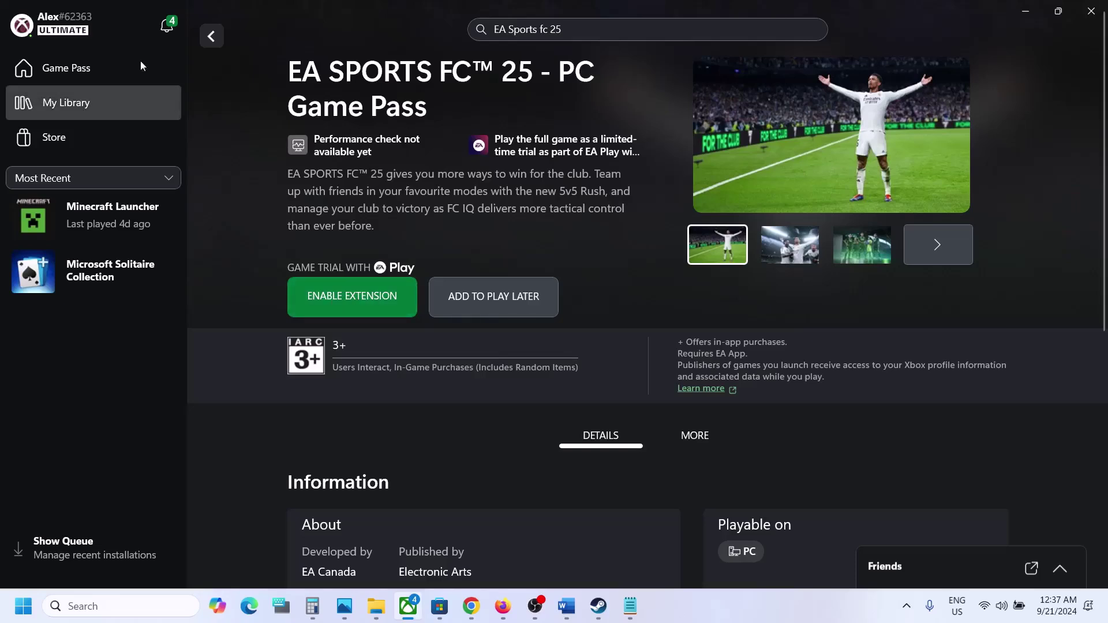
Enable the EA App extension under Settings > Extensions, then close Settings
left_click(96, 32)
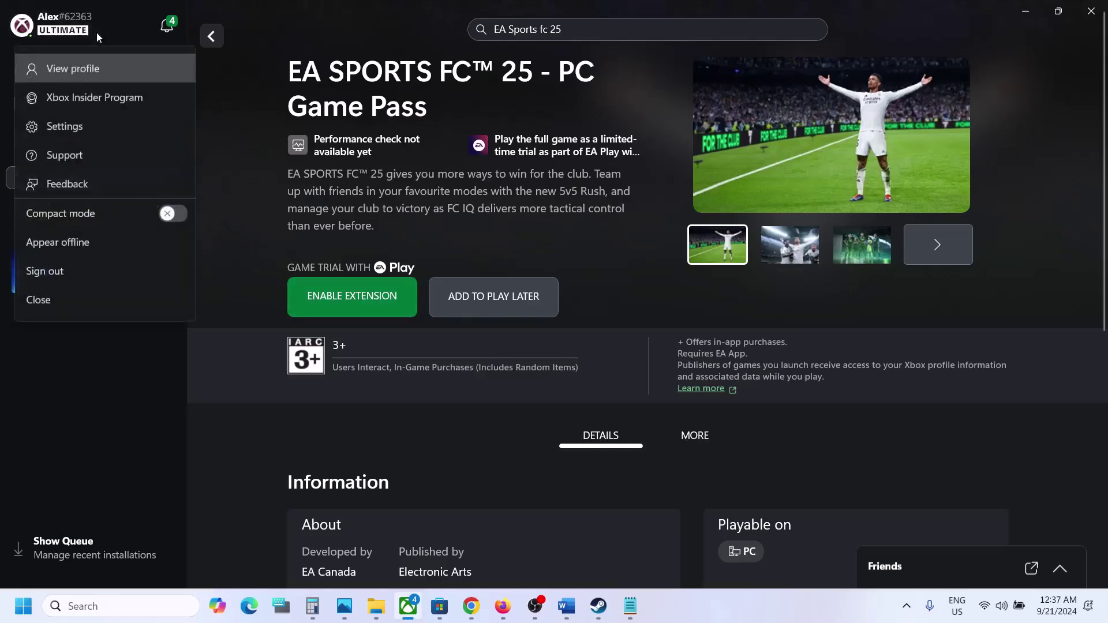
left_click(70, 136)
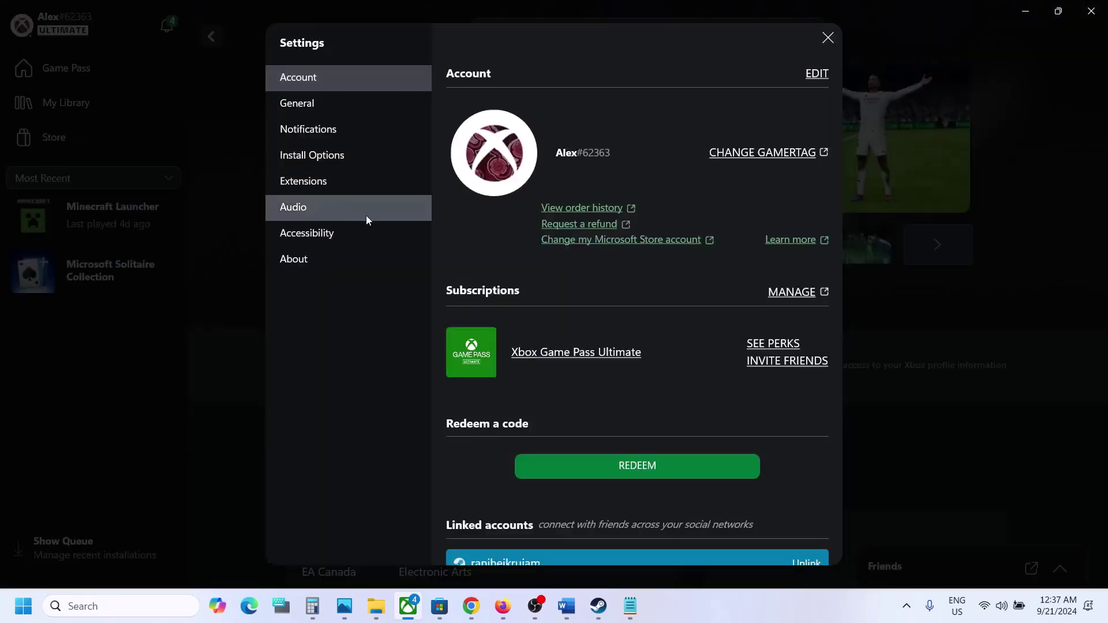
left_click(330, 190)
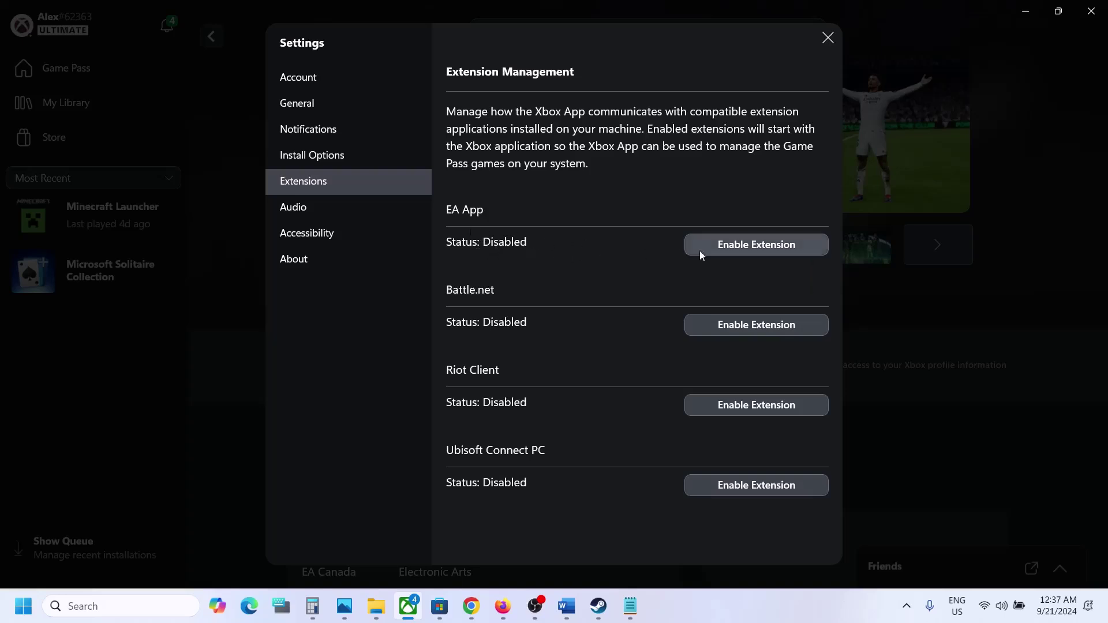
left_click(729, 247)
left_click(829, 39)
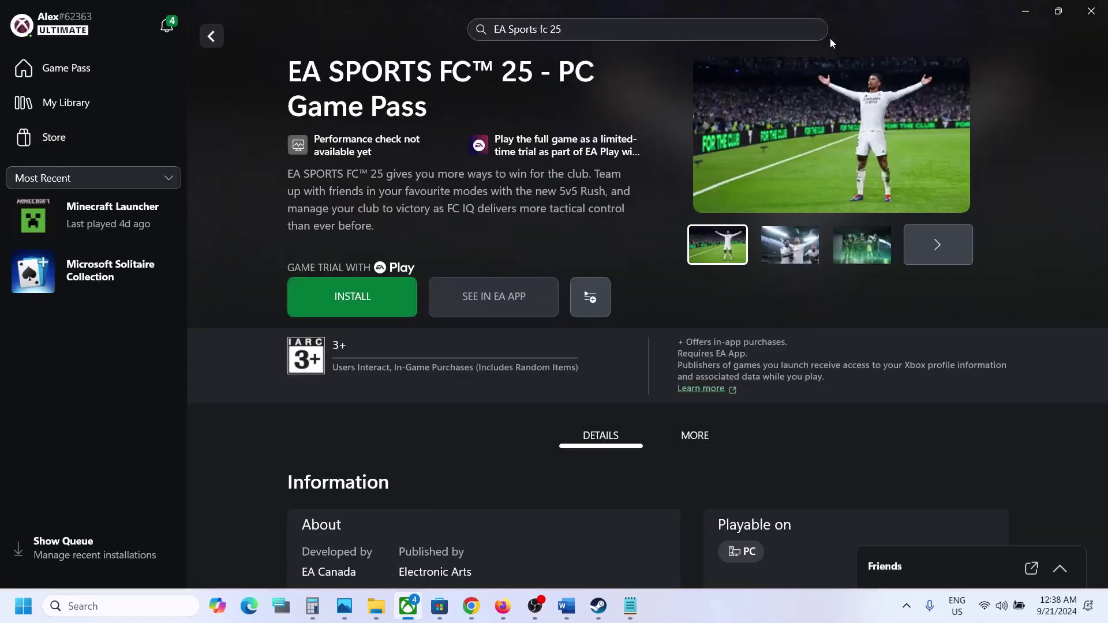
Restart the EA SPORTS FC 25 install and switch to the EA app's download options
left_click(352, 300)
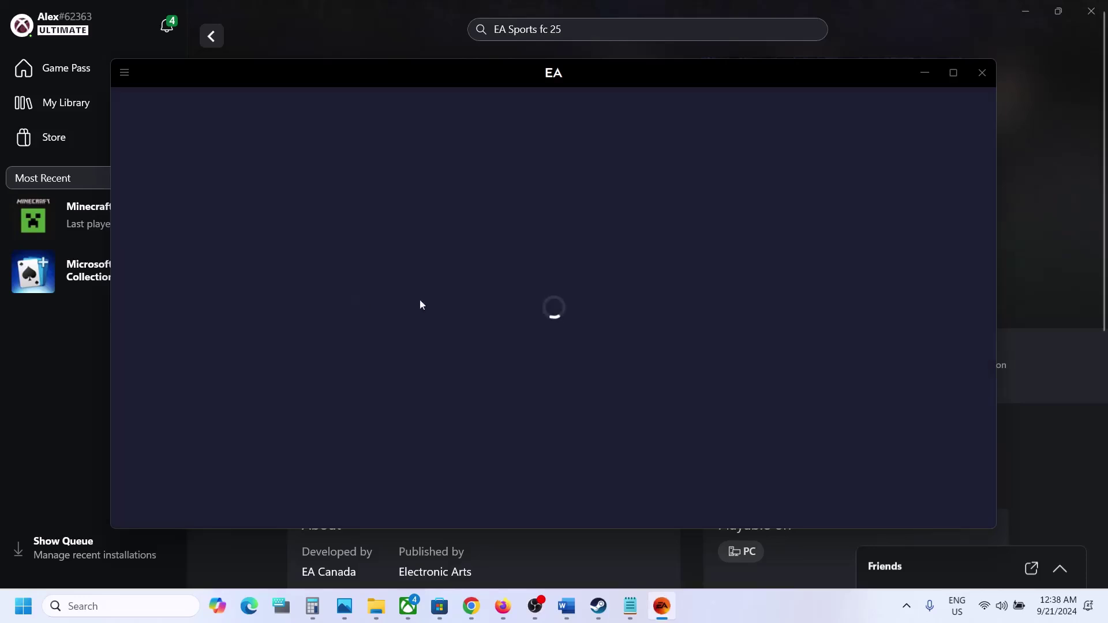
left_click(261, 559)
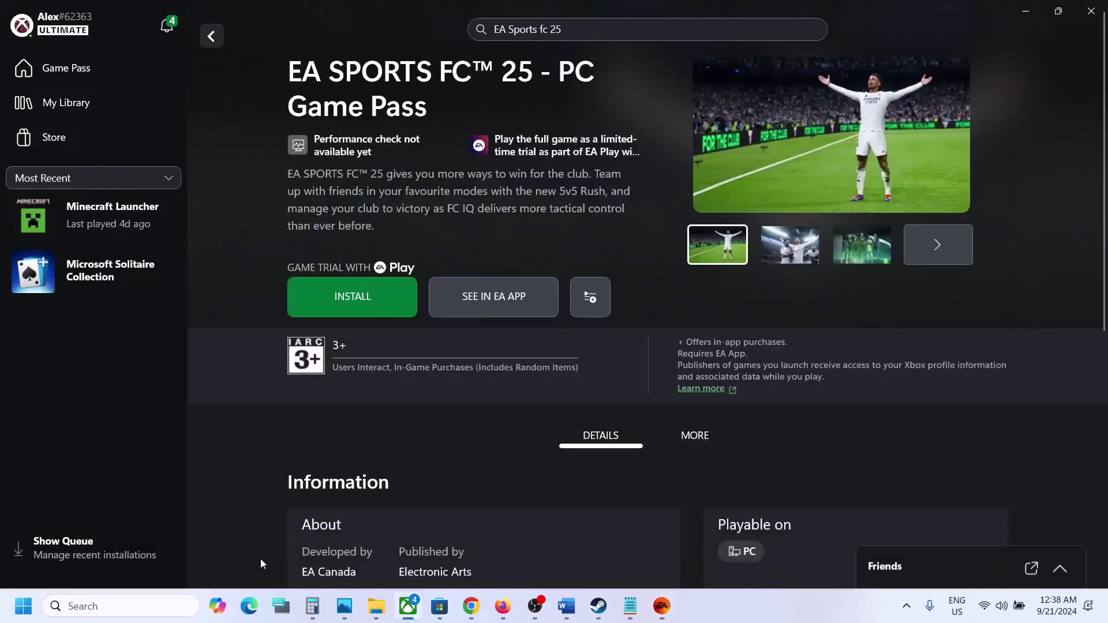
left_click(350, 299)
left_click(664, 607)
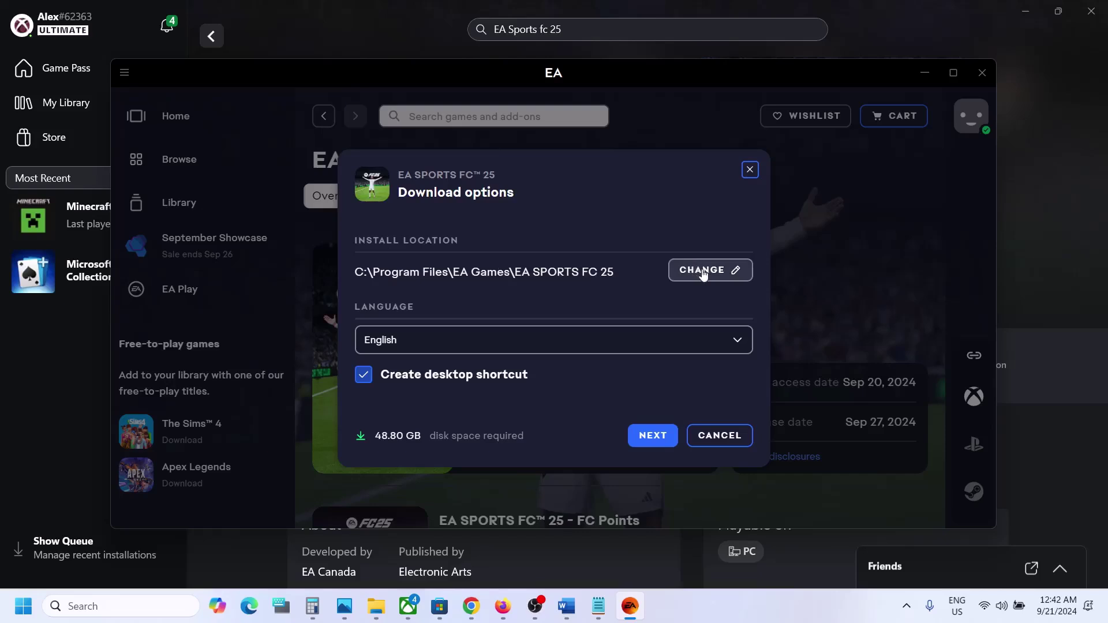
Keep English as the game language and continue to the Terms of play
left_click(738, 344)
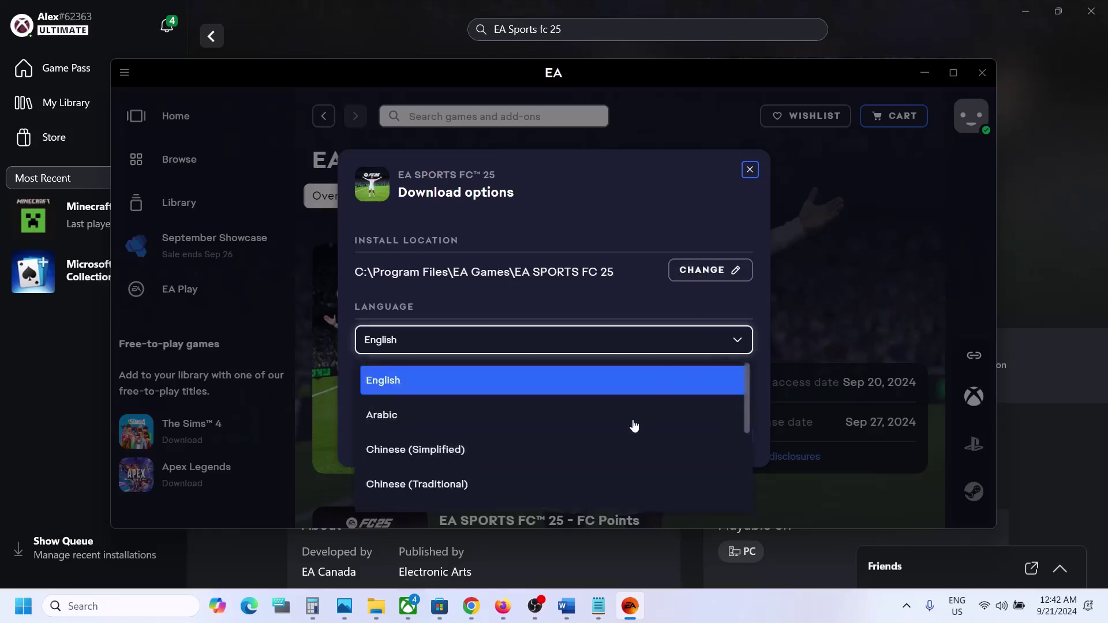
left_click(620, 307)
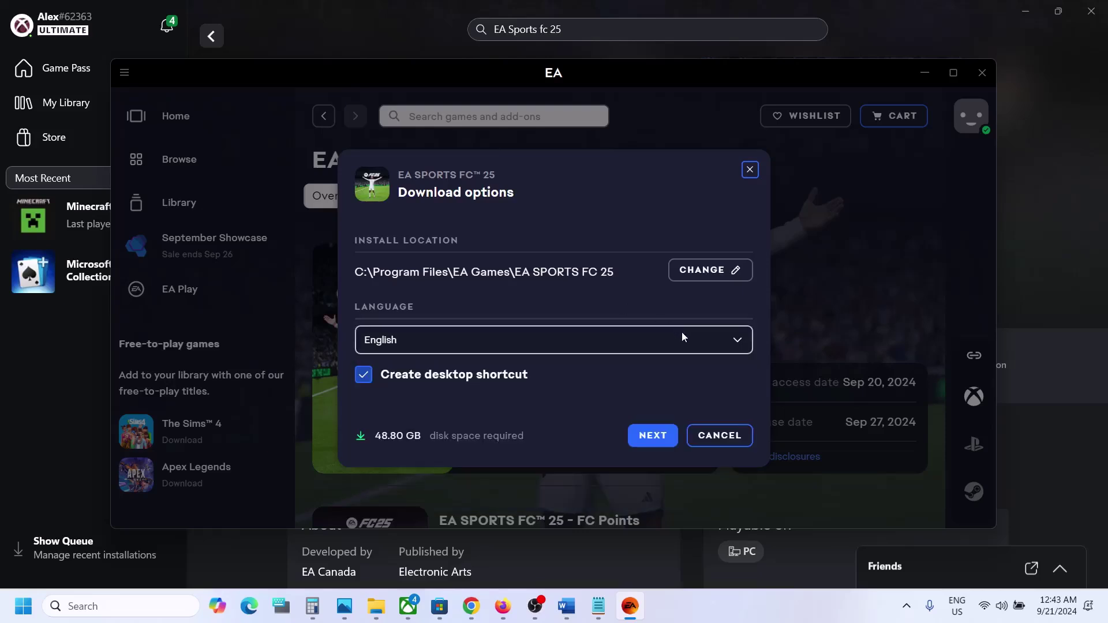
left_click(685, 341)
left_click(633, 301)
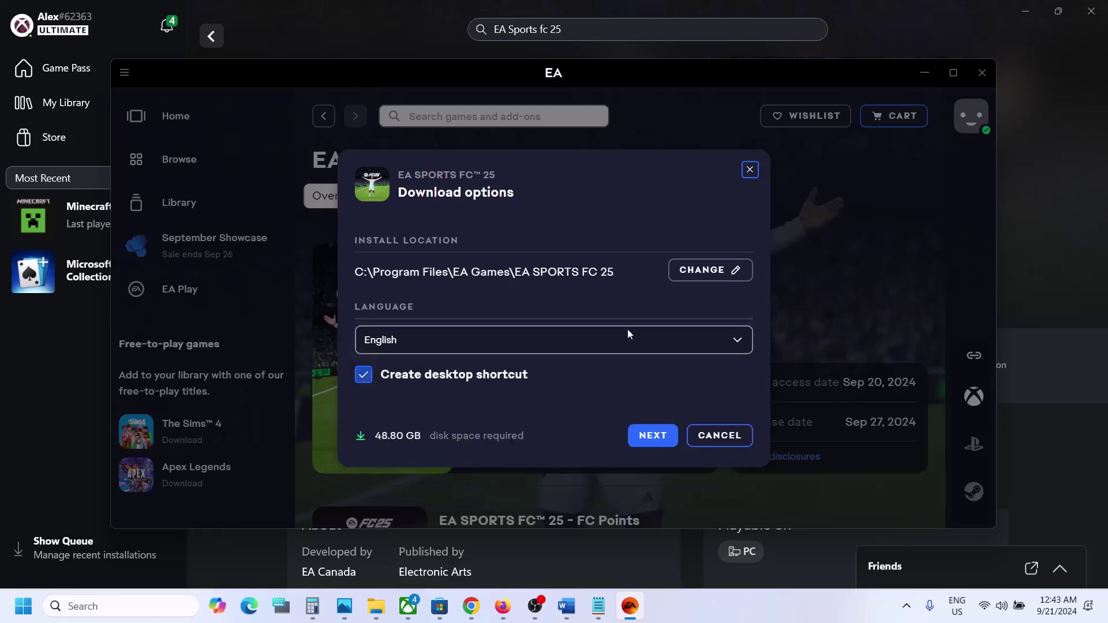
left_click(652, 437)
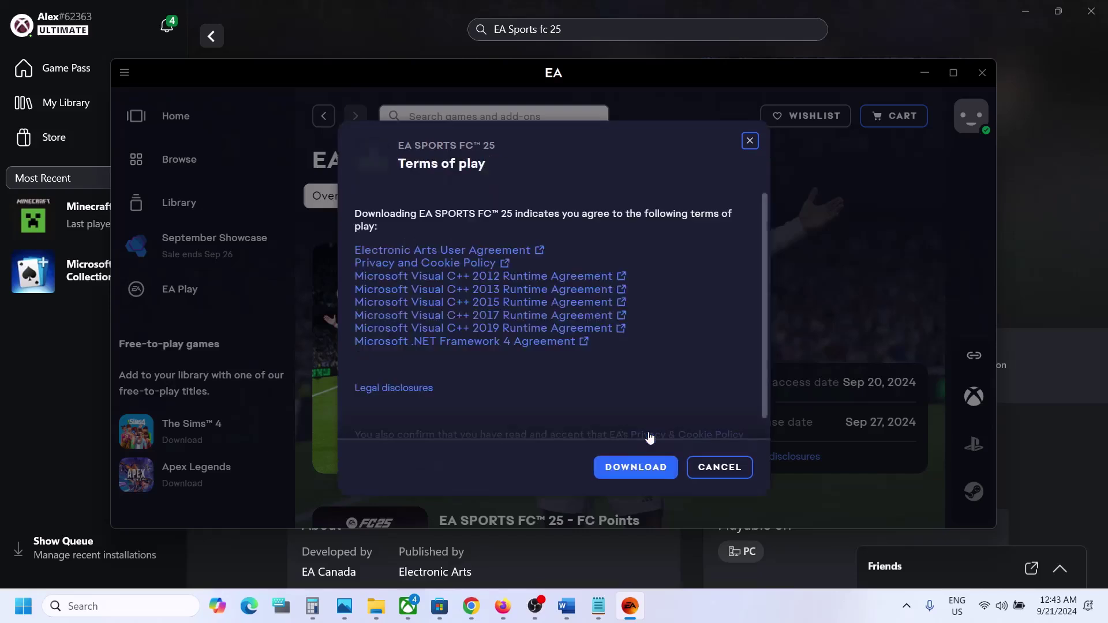
left_click(633, 471)
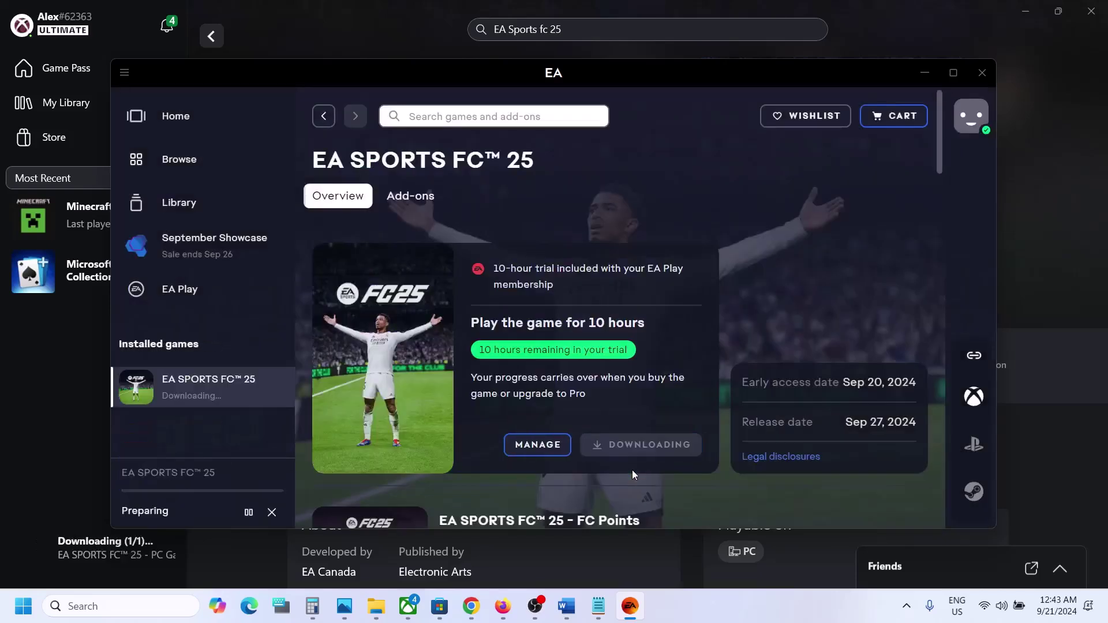